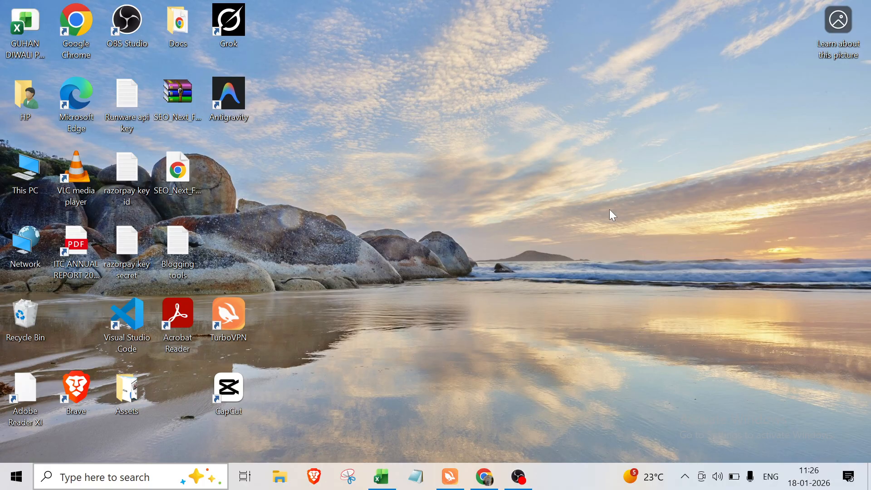
Refresh the desktop and switch to the open sum_practice_dataset workbook in Excel.
right_click(330, 114)
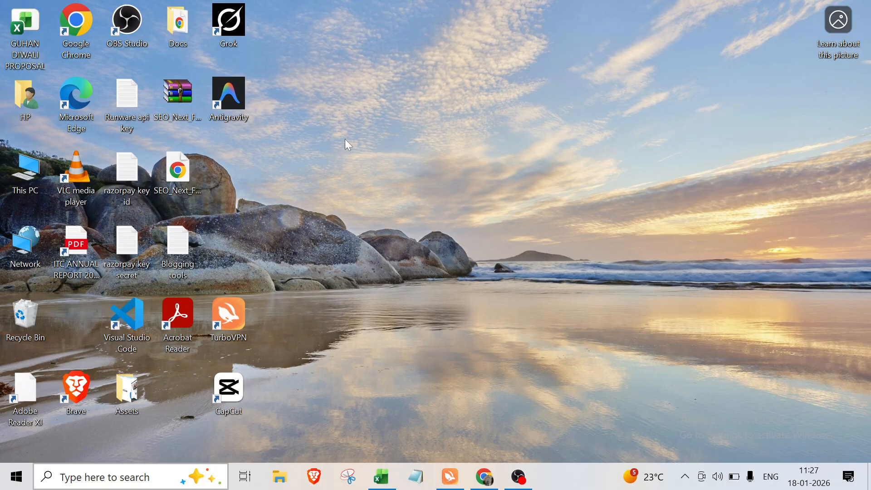
click(354, 154)
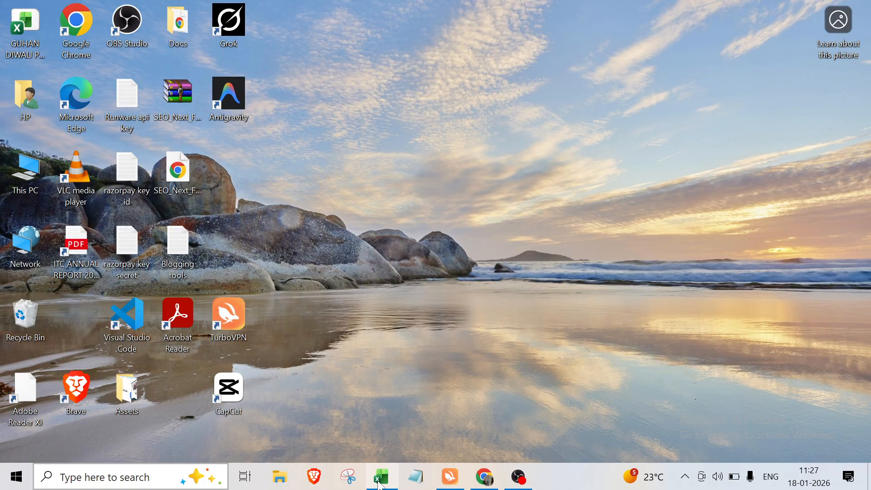
click(389, 485)
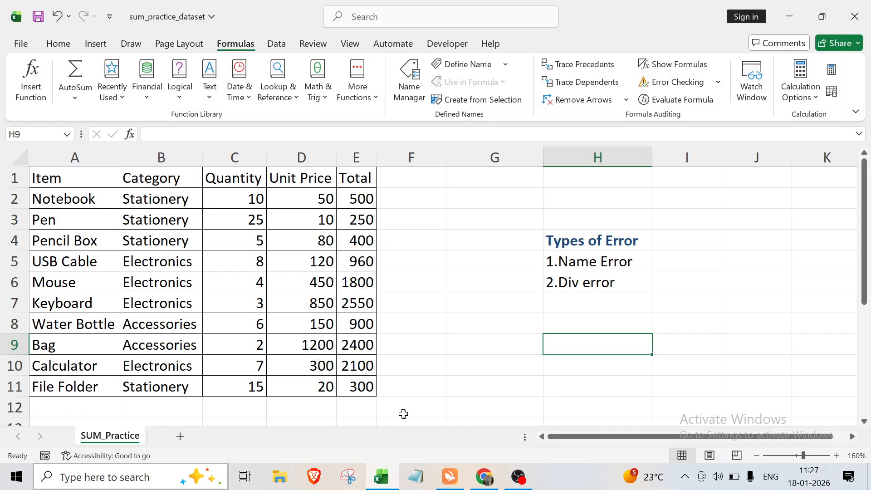
click(489, 225)
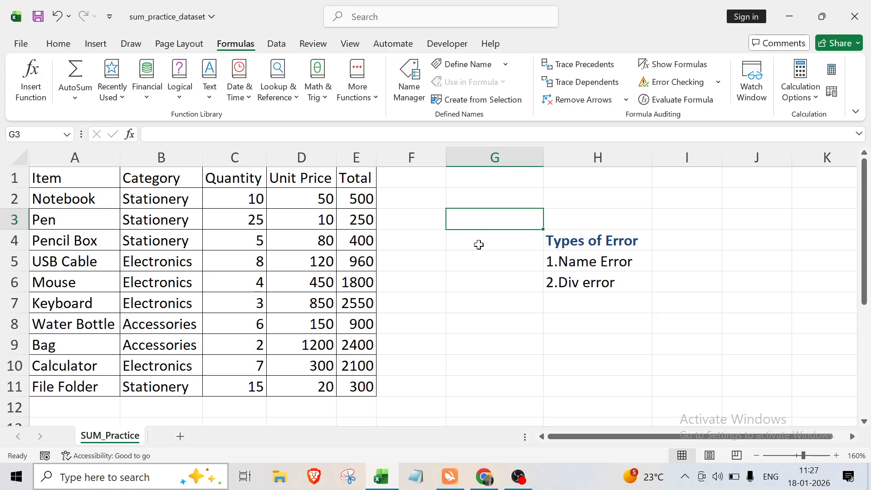
click(481, 336)
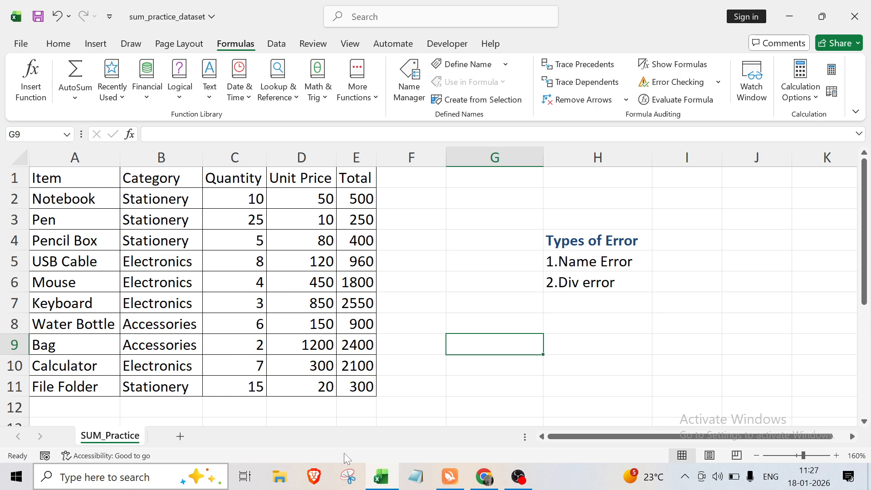
scroll(372, 388, down, 1)
scroll(373, 386, up, 1)
Enter a SUM formula in cell G8 that adds the Total column range E2:E11.
click(486, 328)
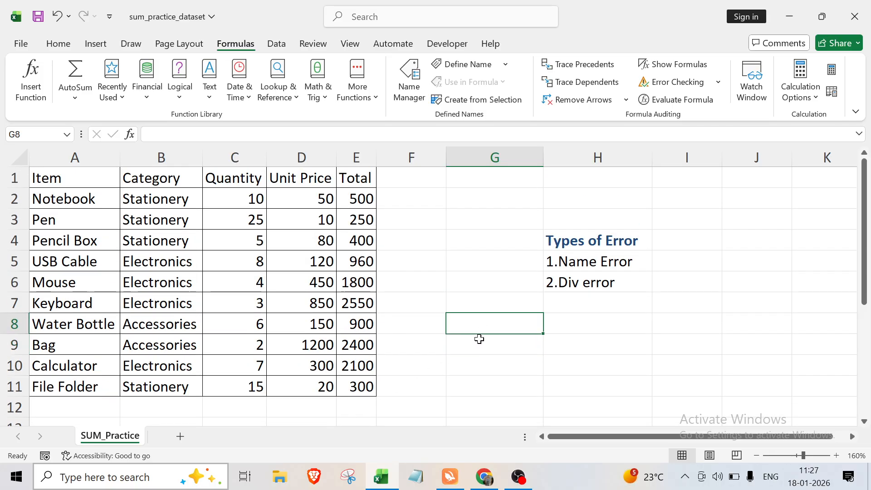
text(=s)
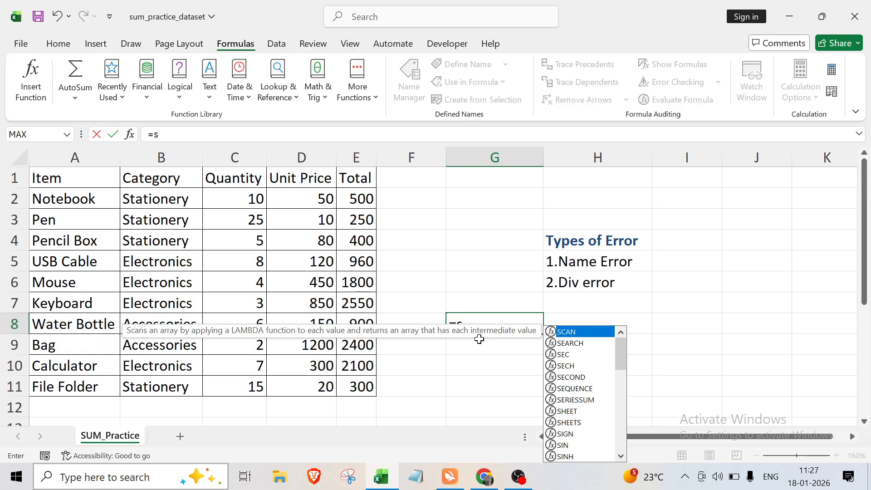
text(um)
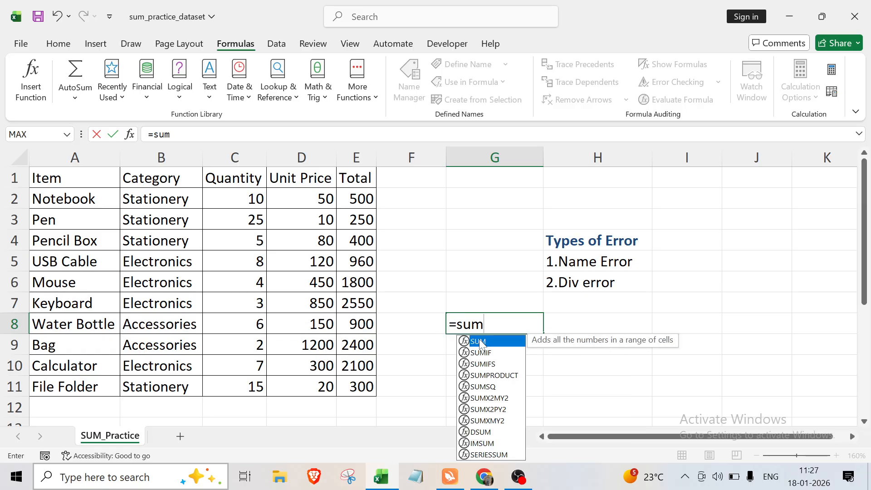
text(()
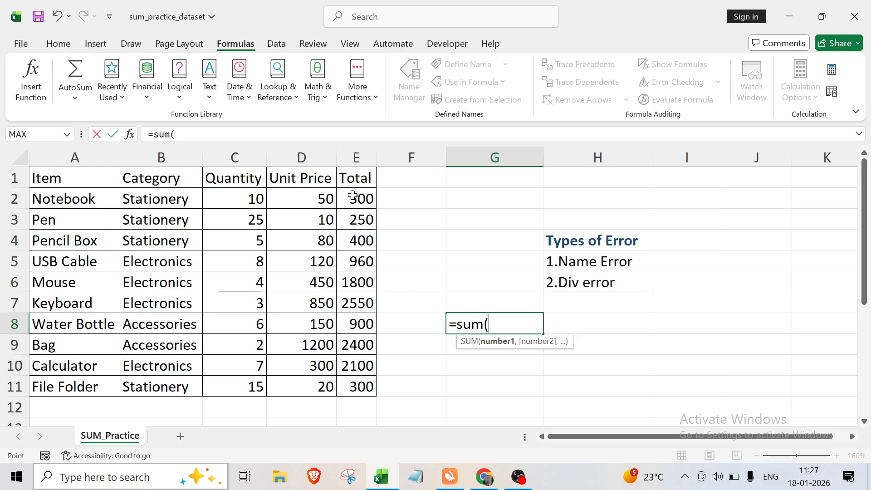
click(351, 196)
drag(376, 208, 376, 390)
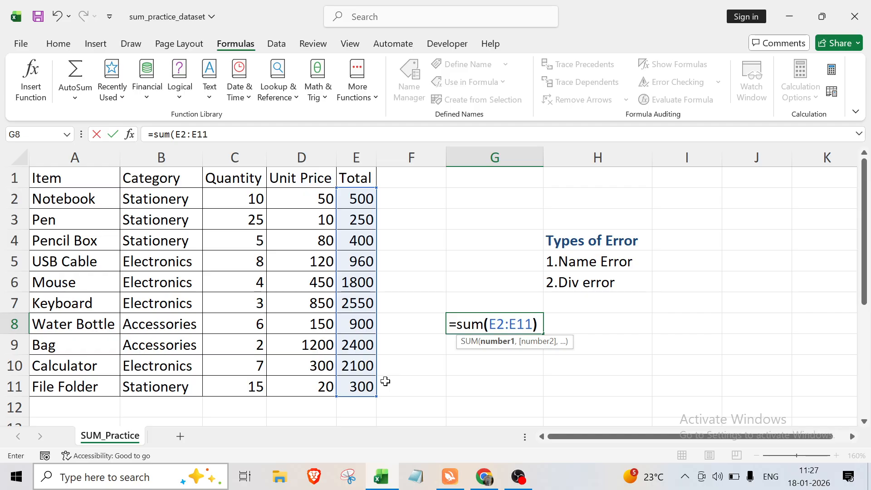
text())
key(Return)
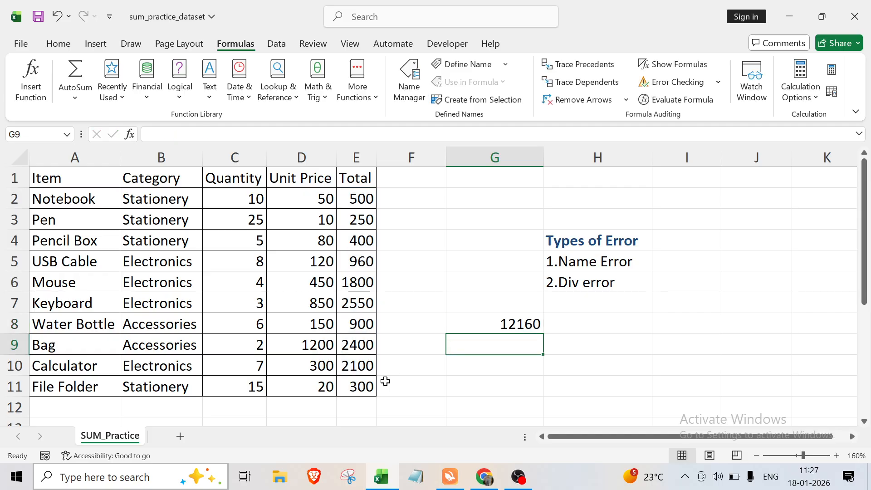
Misspell the function name in G8's formula so it reads =SUMs(E2:E11).
click(491, 320)
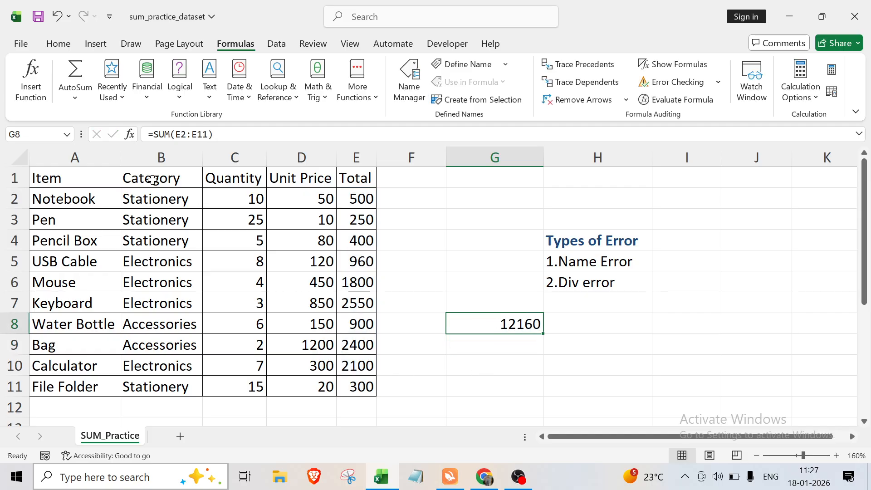
click(519, 364)
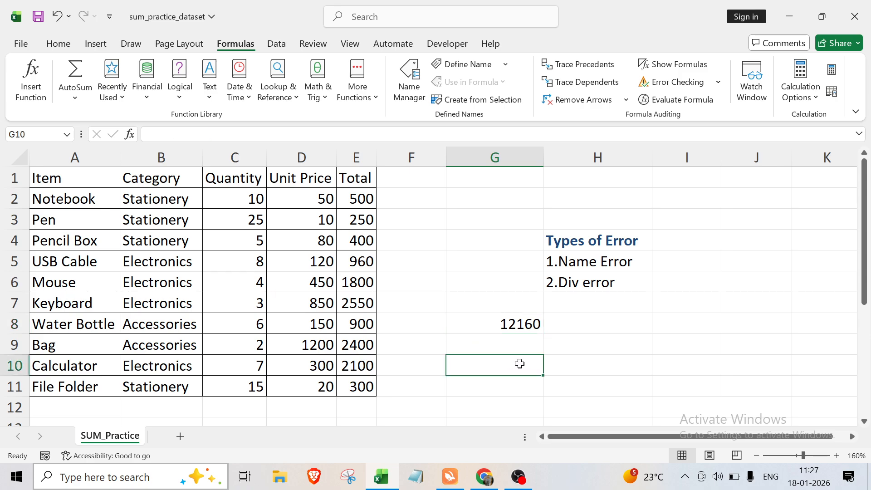
click(499, 324)
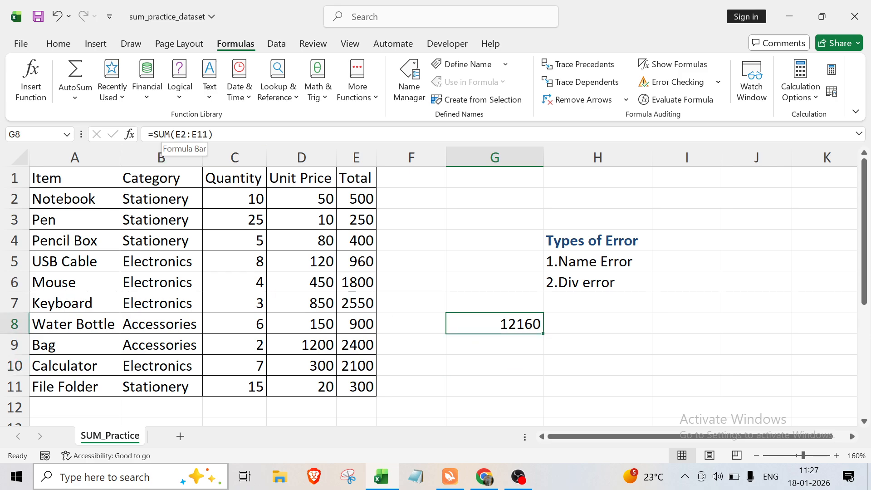
click(162, 135)
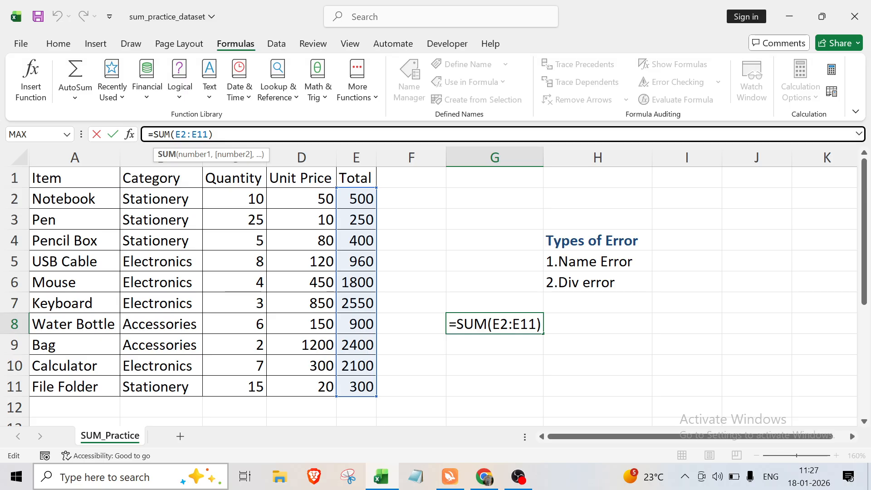
text(s)
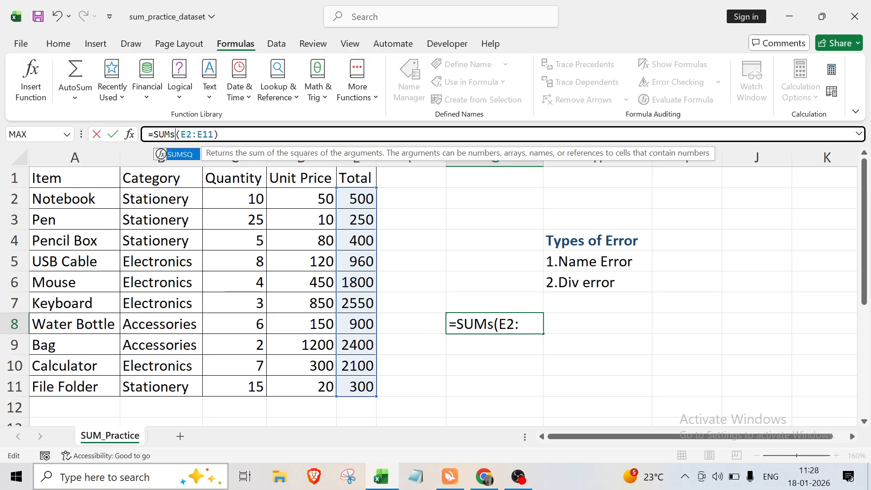
key(Return)
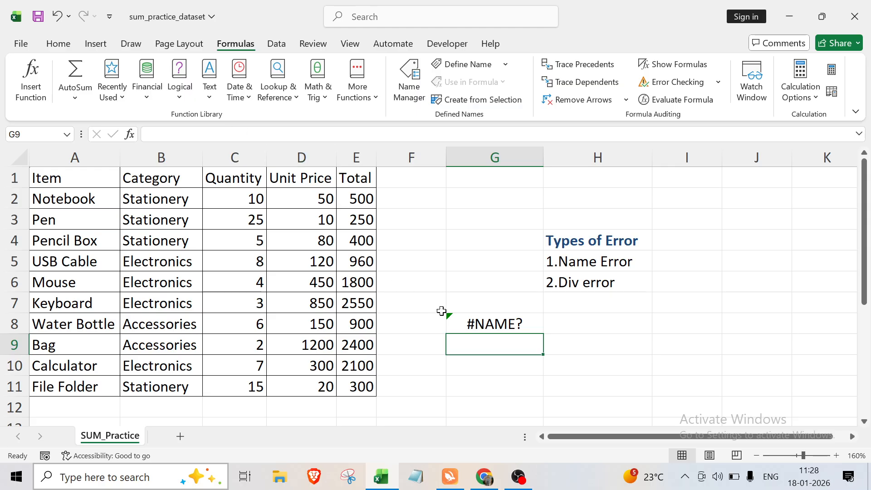
Read the error warning on cell G8 and its help article on correcting a #NAME? error, and close the help.
click(594, 325)
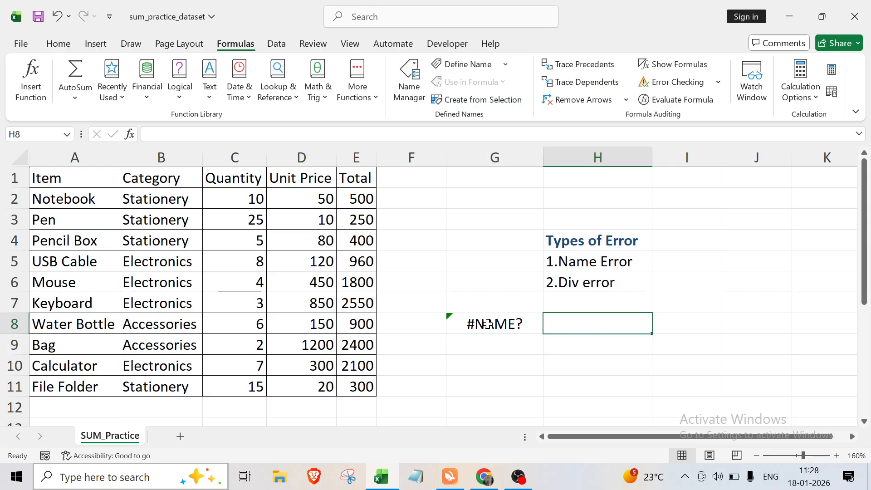
click(497, 348)
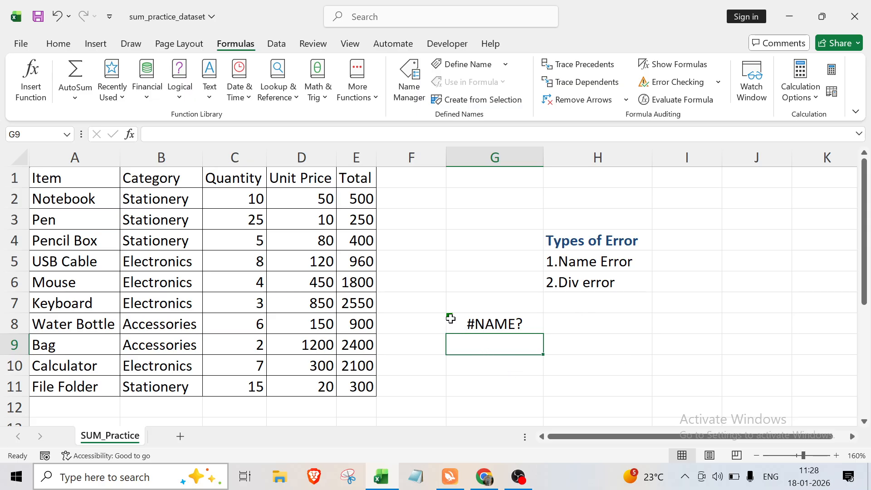
click(450, 315)
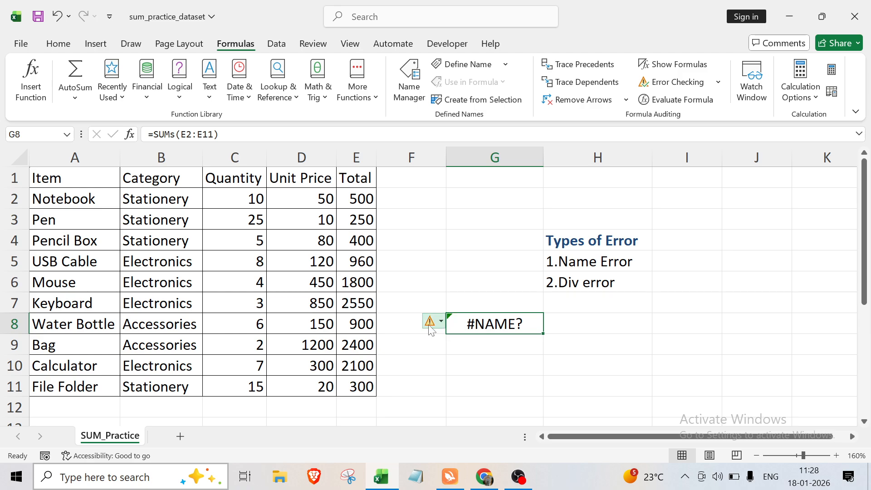
mouse_move(430, 330)
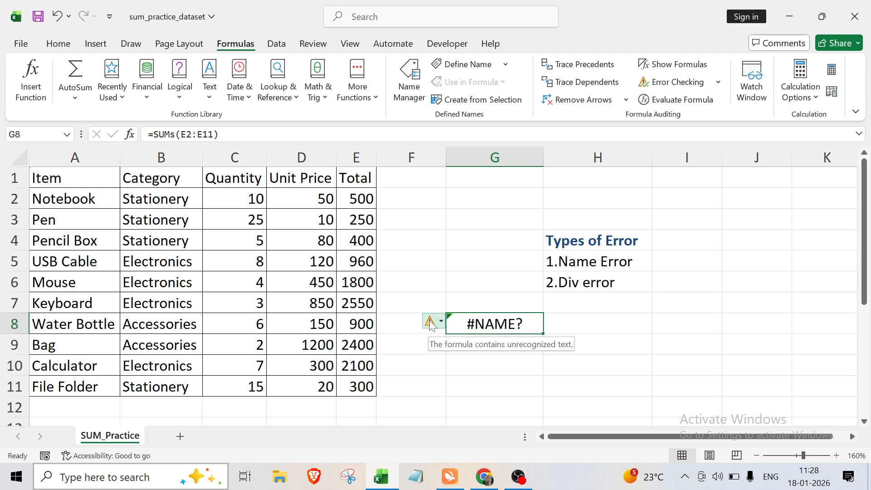
click(431, 322)
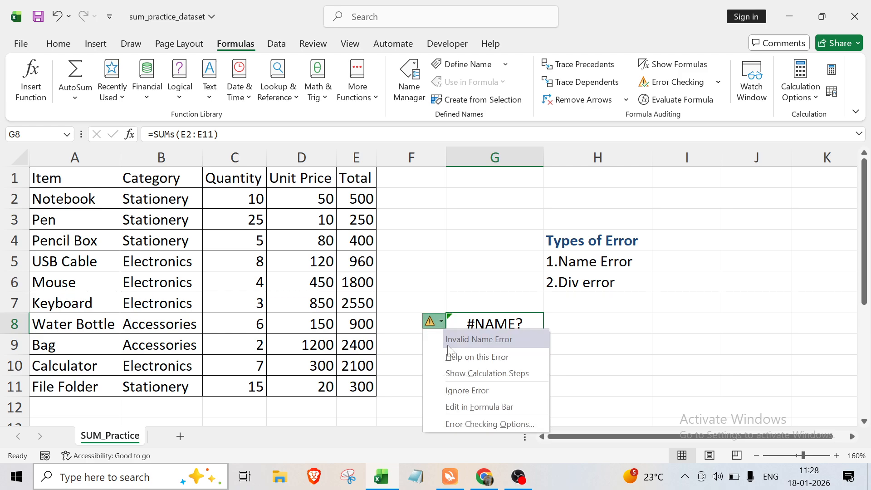
click(479, 358)
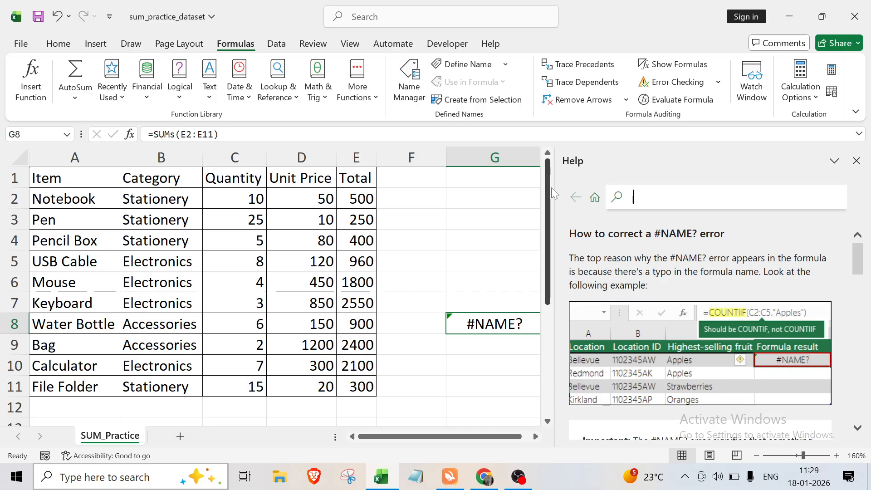
click(856, 161)
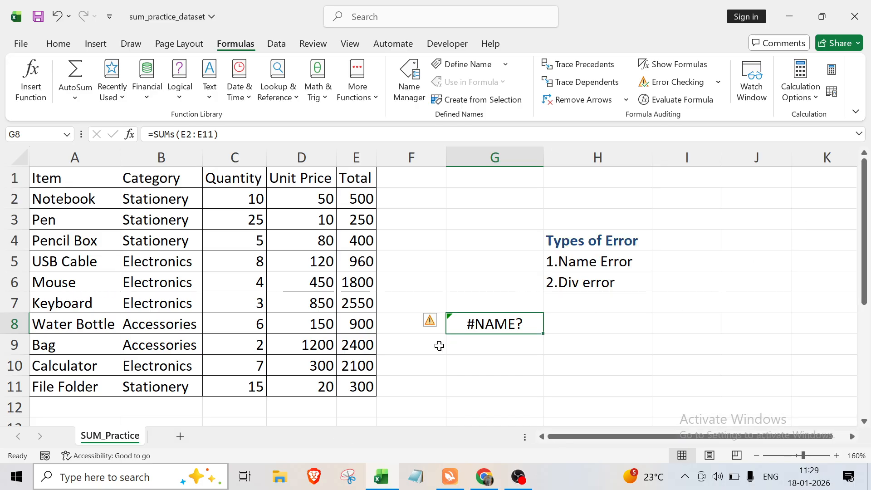
Show the calculation steps for the error in G8, evaluate the formula through to its result, restart the evaluation and close it.
click(431, 326)
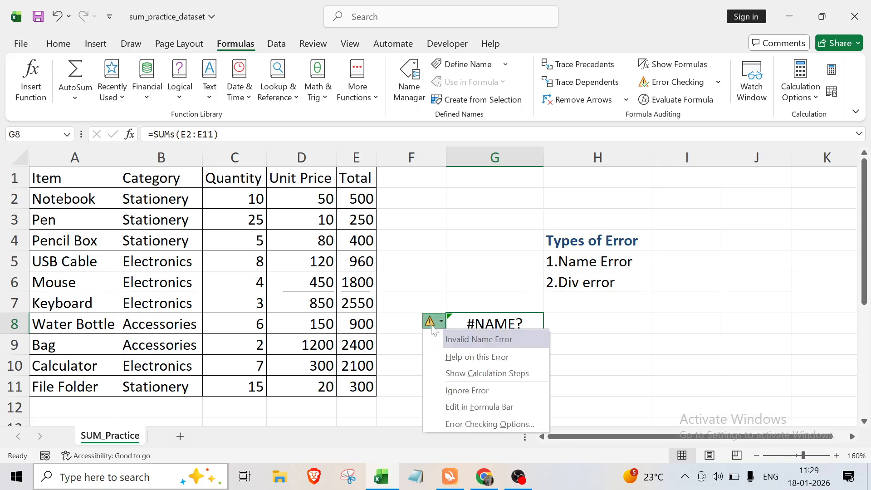
click(488, 374)
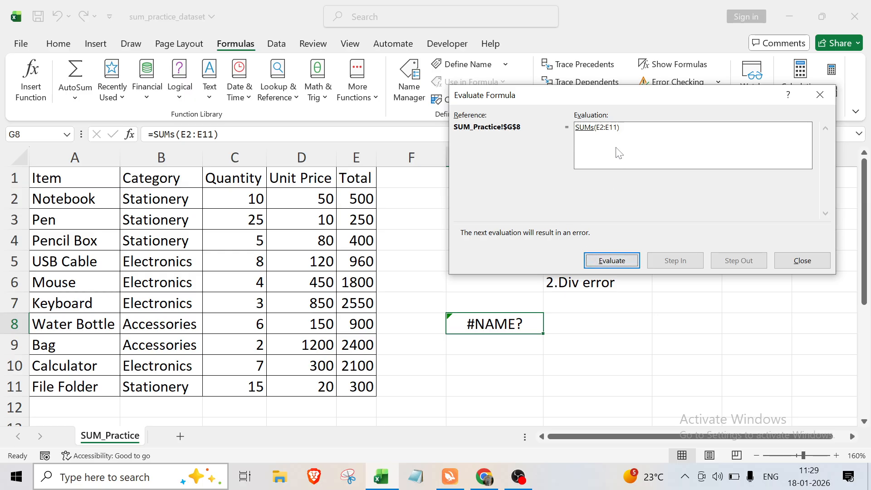
click(615, 264)
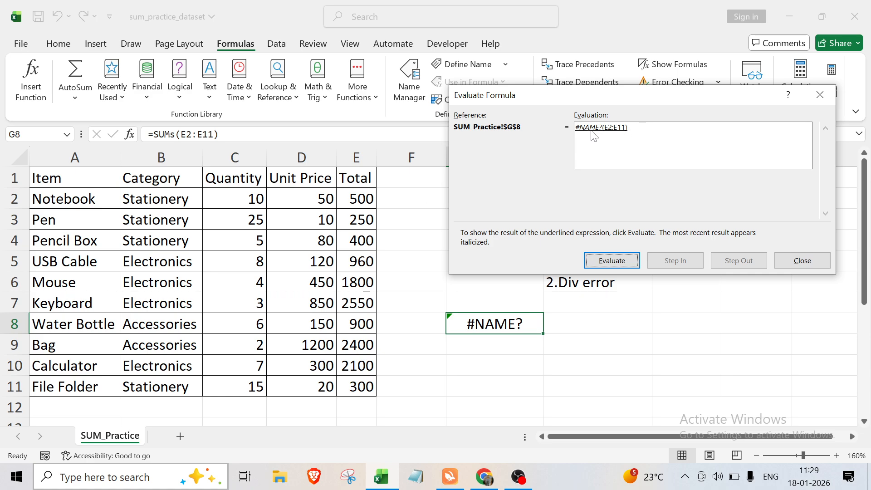
click(613, 262)
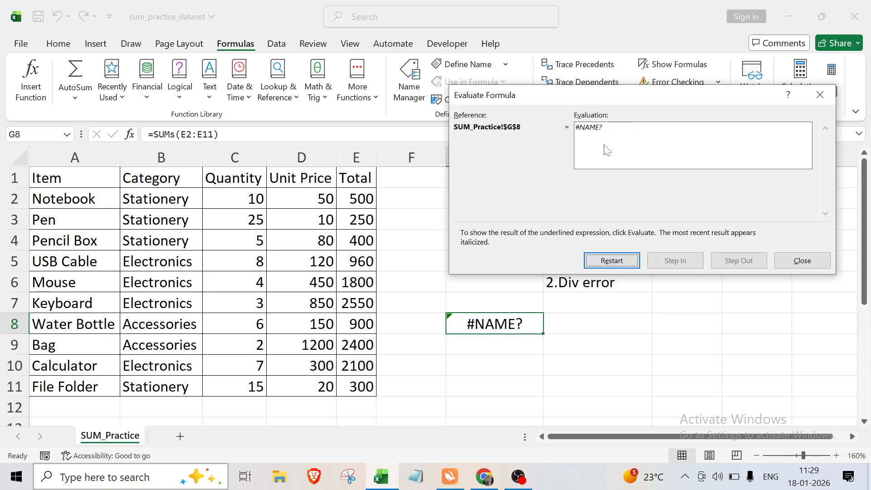
click(611, 264)
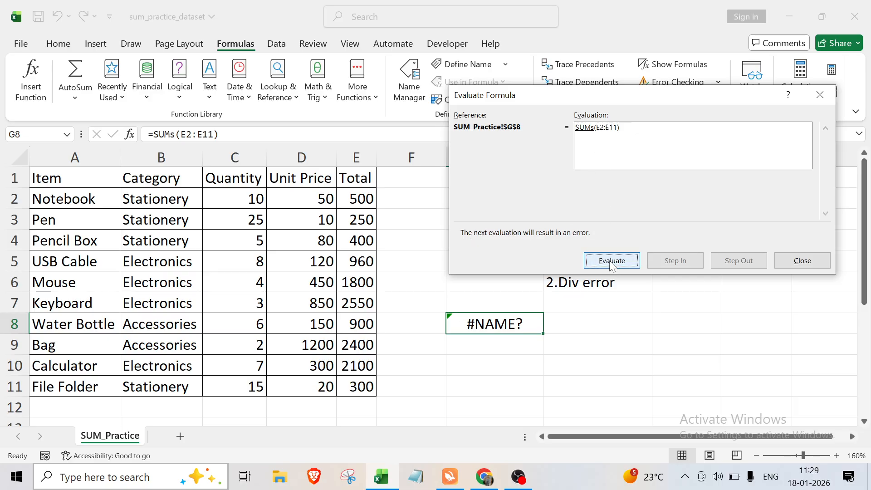
click(822, 99)
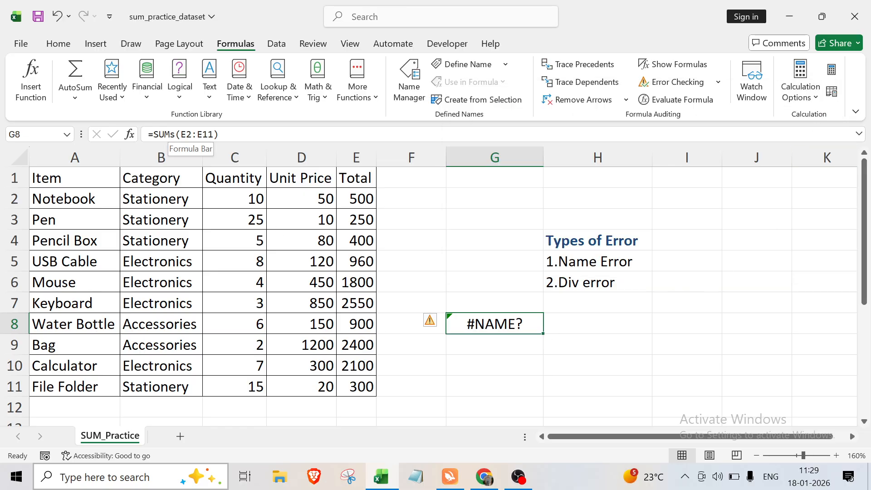
Correct the function name in G8 so the formula reads =SUM(E2:E11).
click(176, 134)
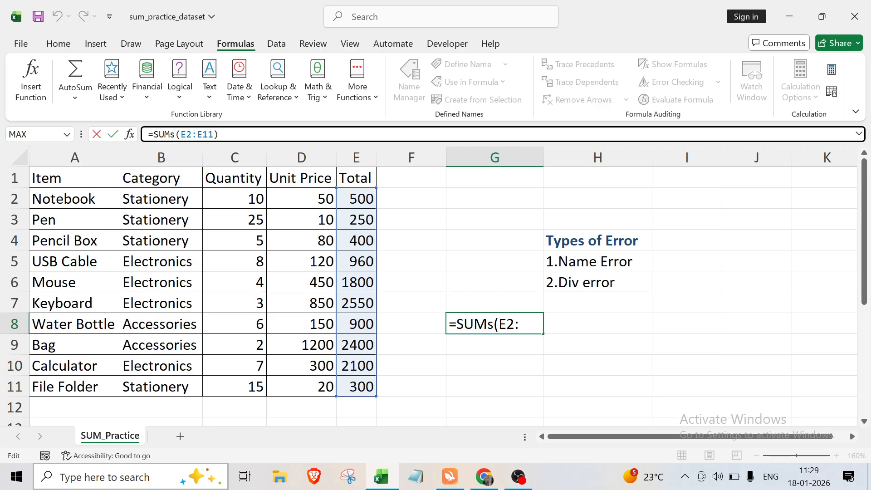
key(BackSpace)
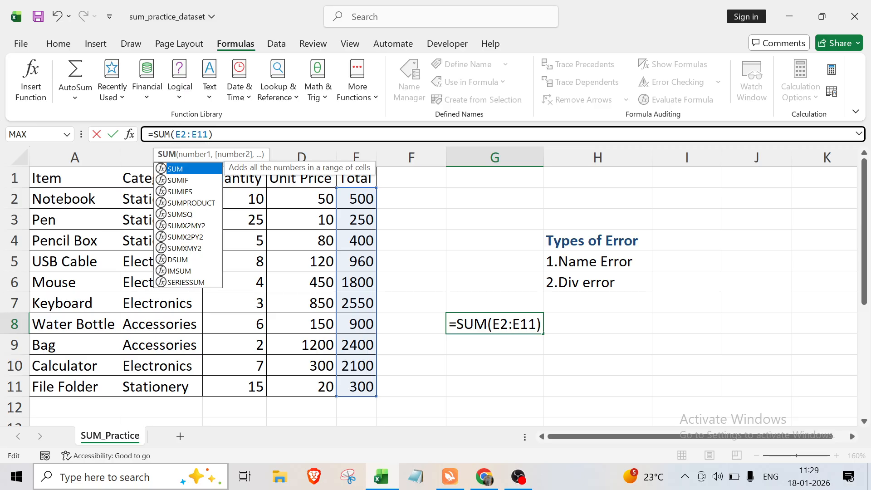
key(Return)
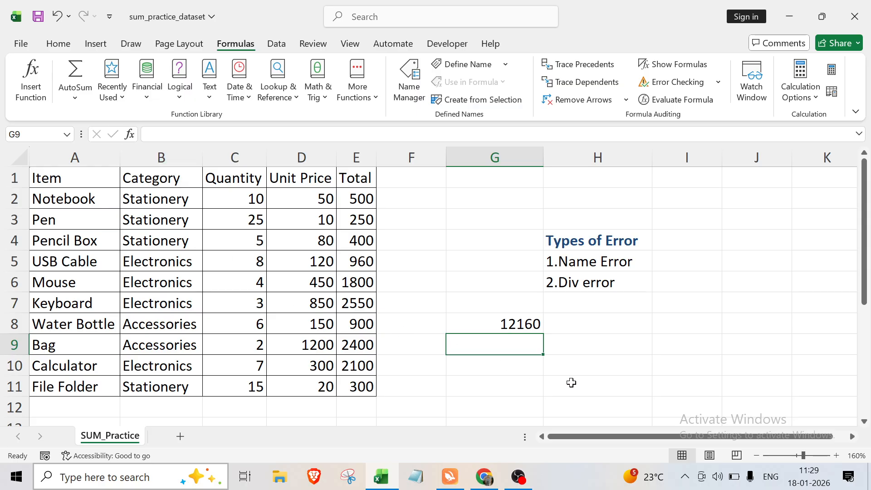
click(574, 352)
scroll(576, 341, down, 1)
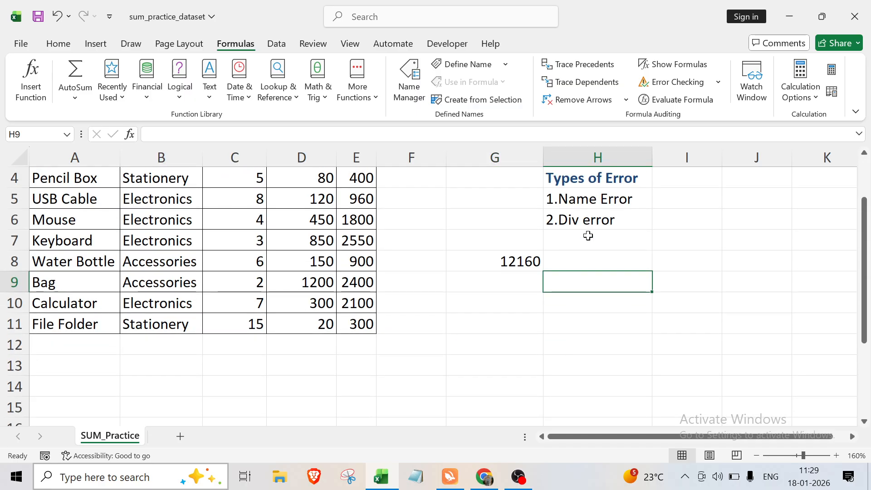
scroll(529, 359, up, 1)
click(474, 365)
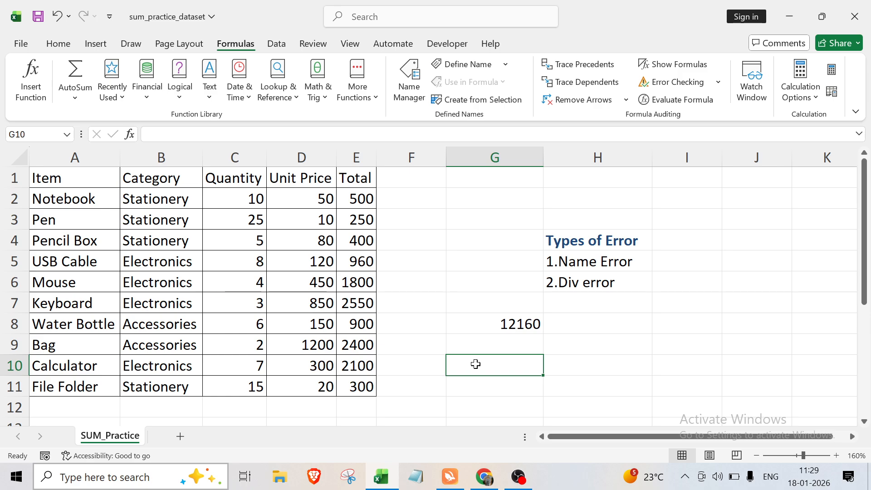
Enter the formula =AVERAGE(D2:D11/3) in cell G10.
text(=a)
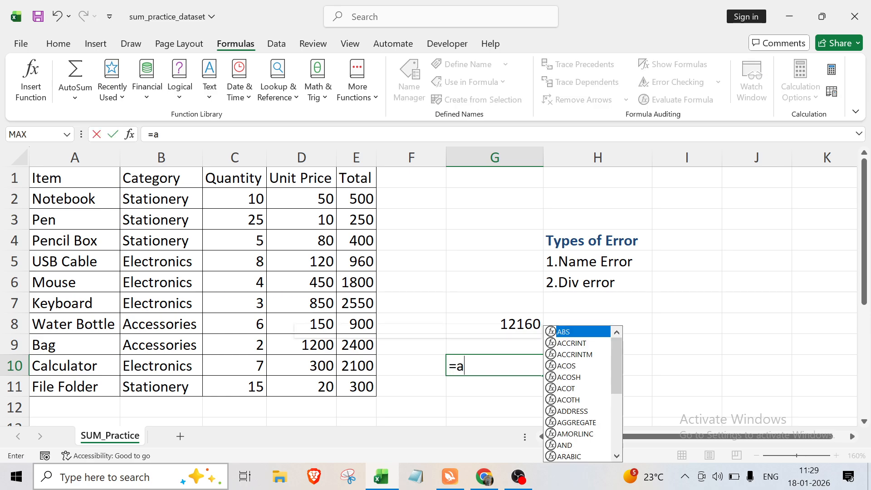
text(ver)
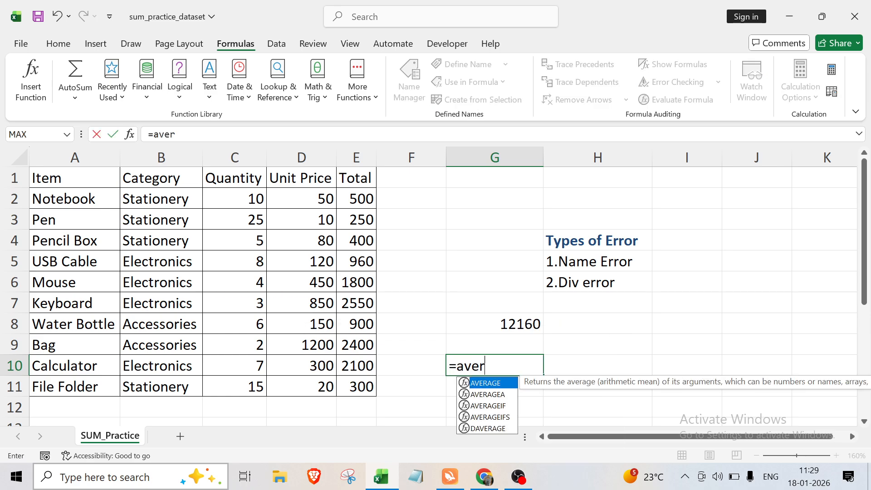
double_click(486, 387)
click(300, 202)
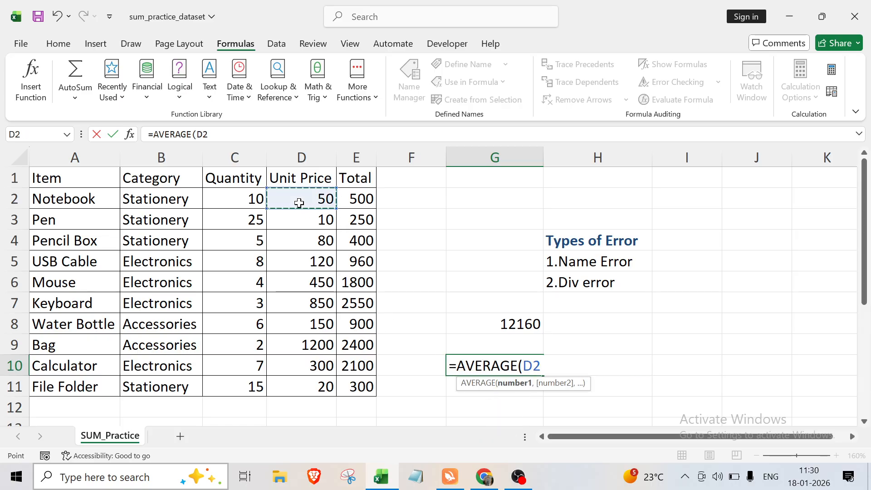
drag(335, 210, 337, 376)
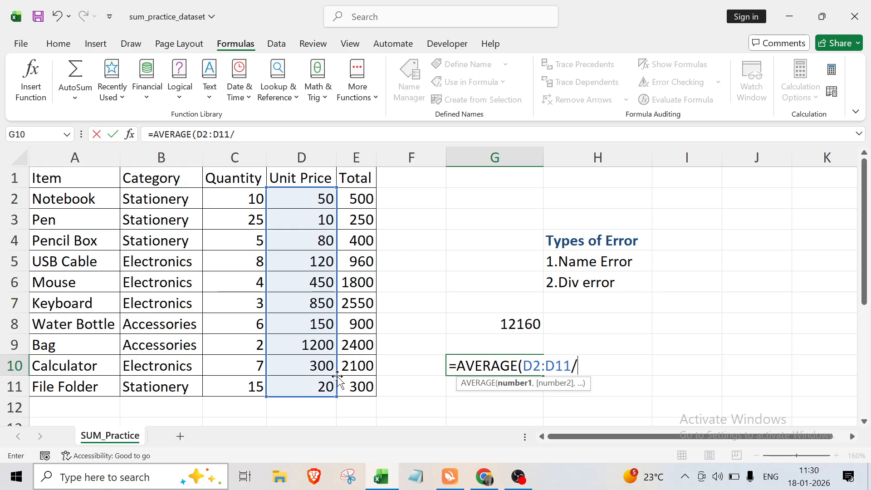
text(3))
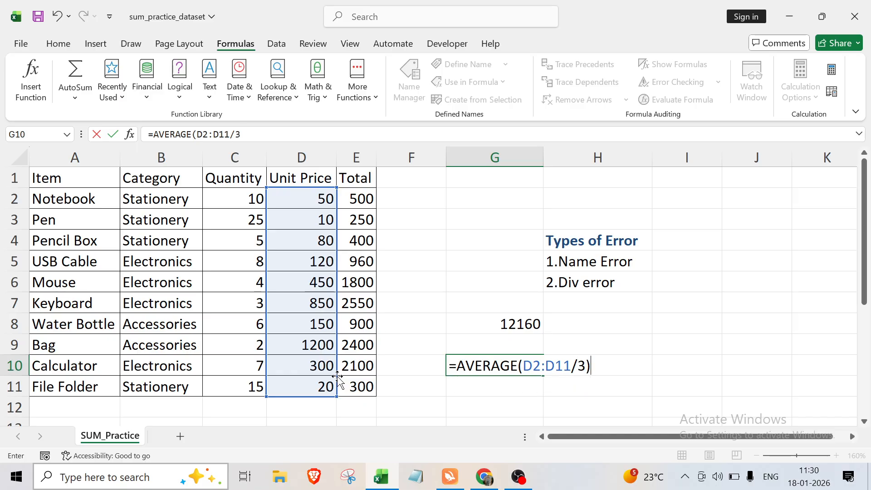
key(Return)
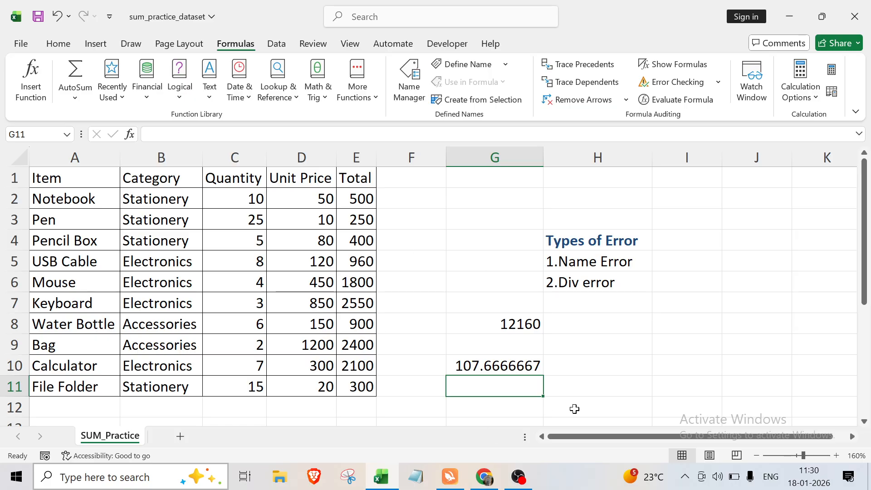
Change the divisor in G10's formula to 1 so it reads =AVERAGE(D2:D11/1).
click(485, 367)
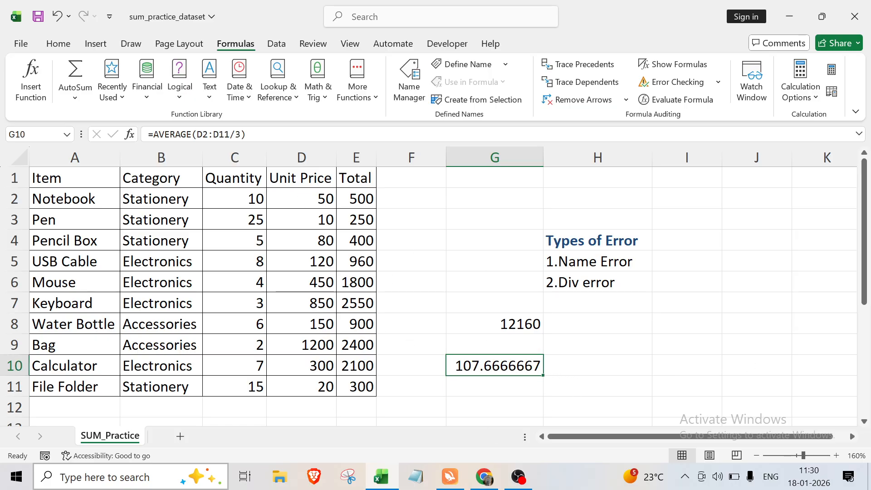
click(236, 134)
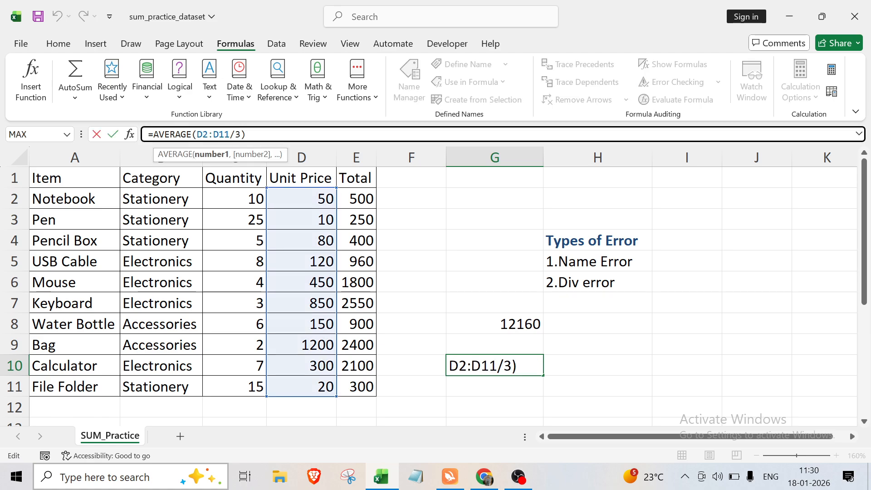
key(BackSpace)
text(1)
key(Return)
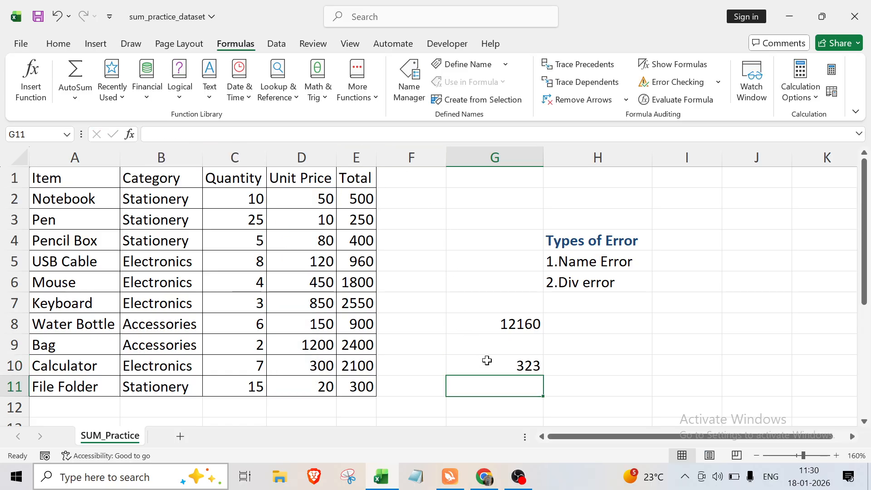
Cause a divide-by-zero error in G10 by changing its formula to =AVERAGE(D2:D11/0).
click(490, 368)
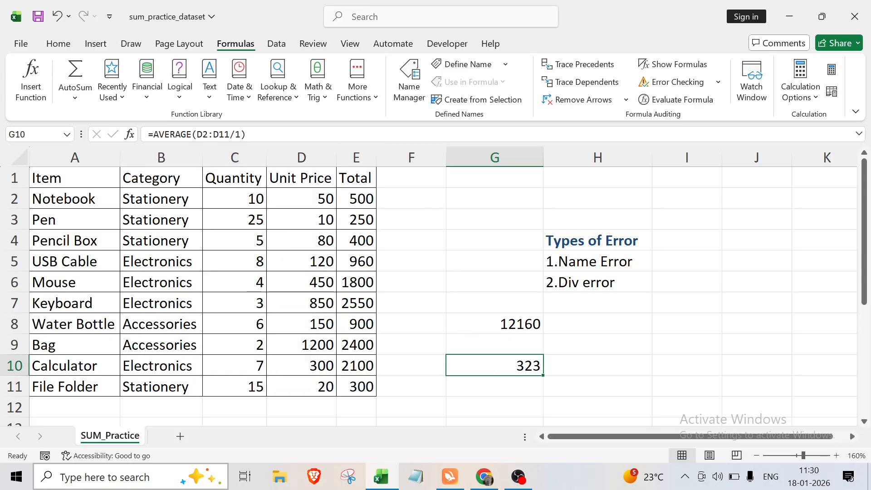
click(240, 135)
key(BackSpace)
text(0)
key(Return)
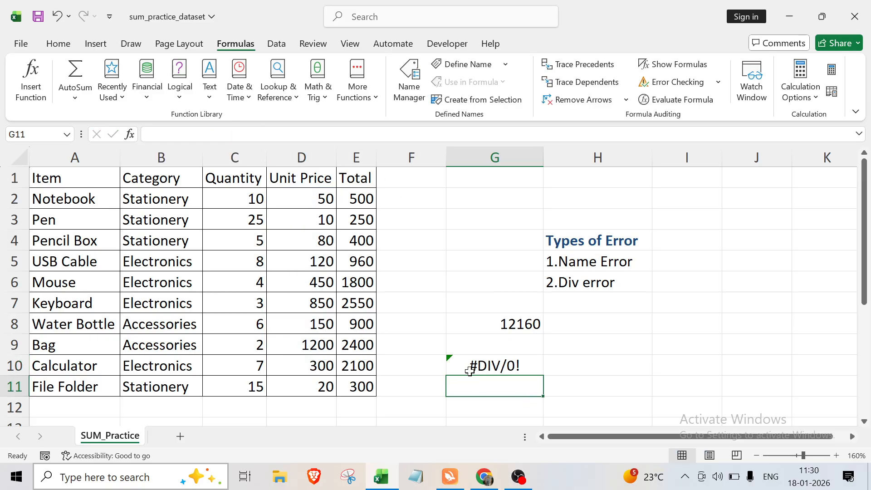
Show the calculation steps for the error in G10, evaluate the formula and close the evaluation.
click(494, 363)
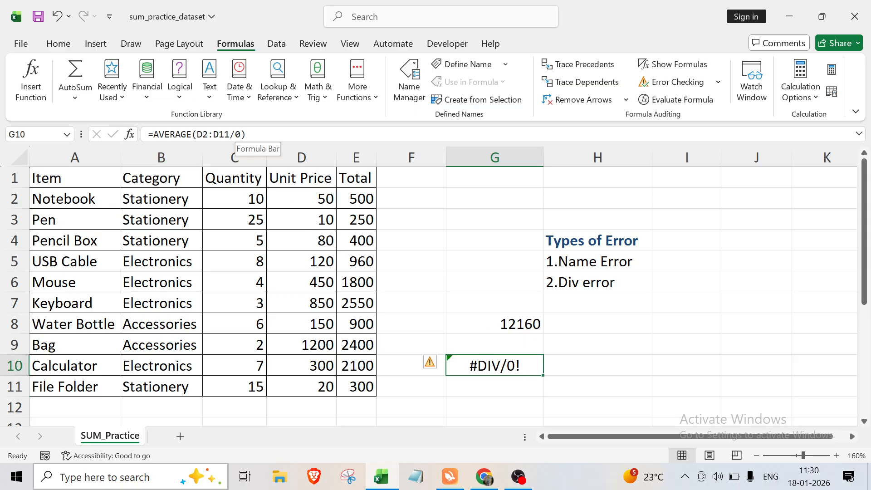
click(615, 357)
click(490, 370)
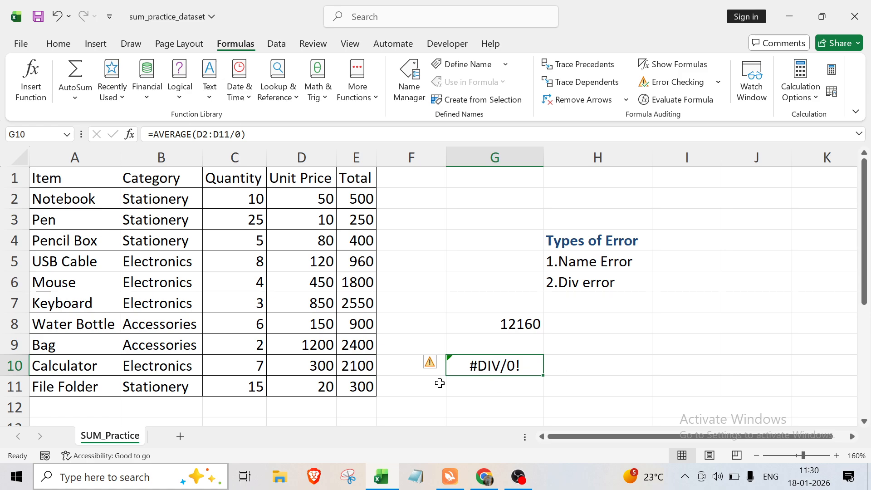
click(430, 366)
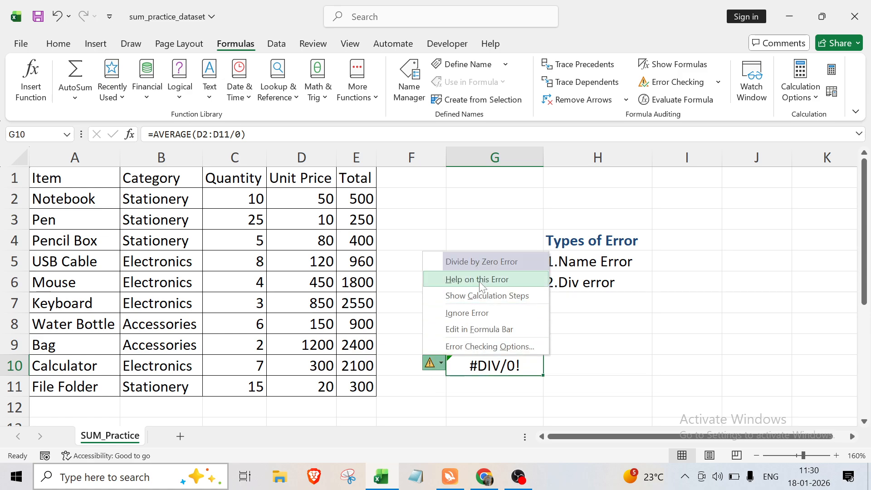
click(499, 295)
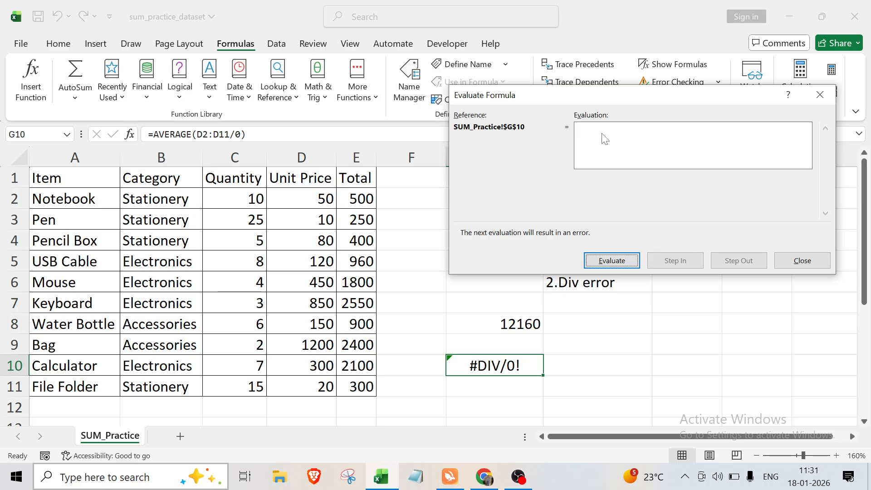
click(611, 261)
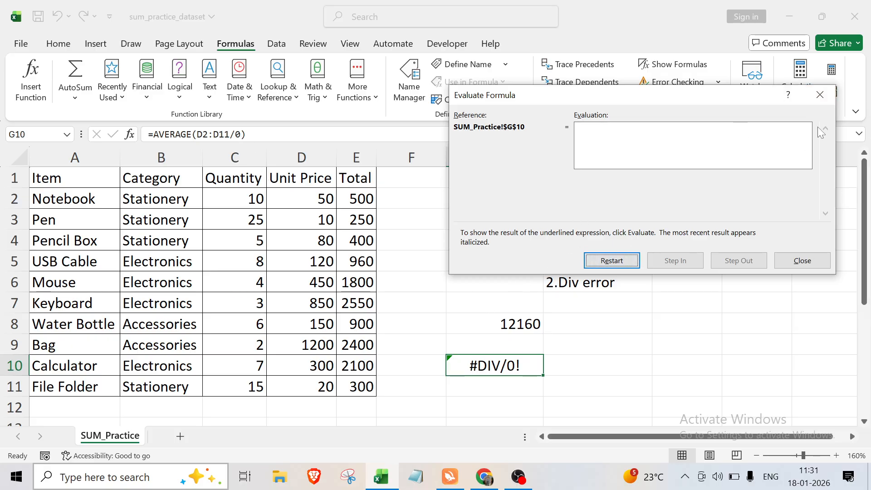
click(822, 97)
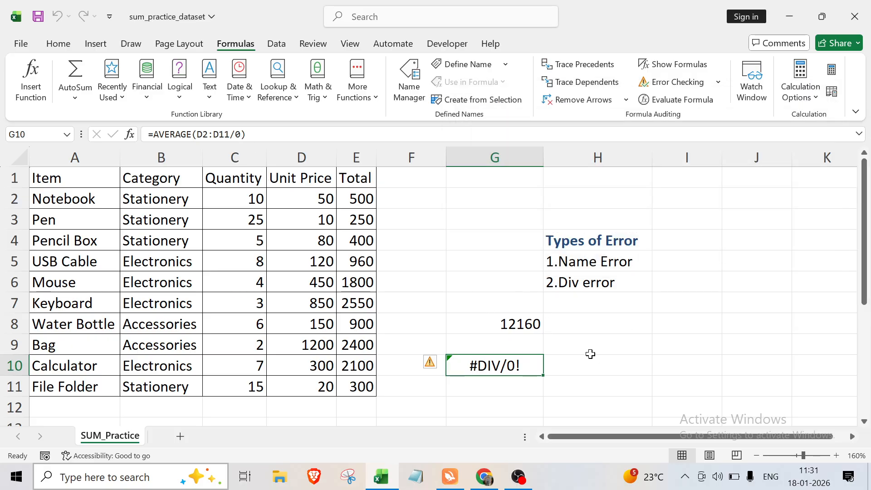
Read the help article on correcting the #DIV/0! error in G10 and close the help.
click(430, 364)
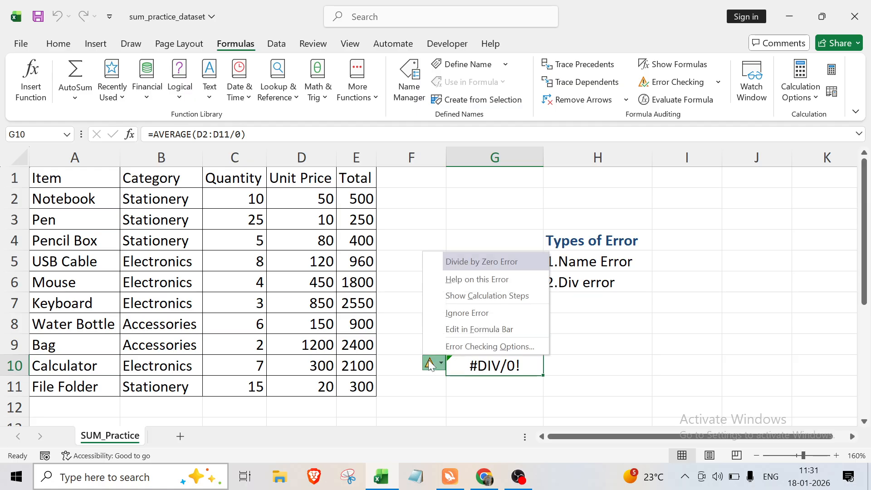
click(483, 283)
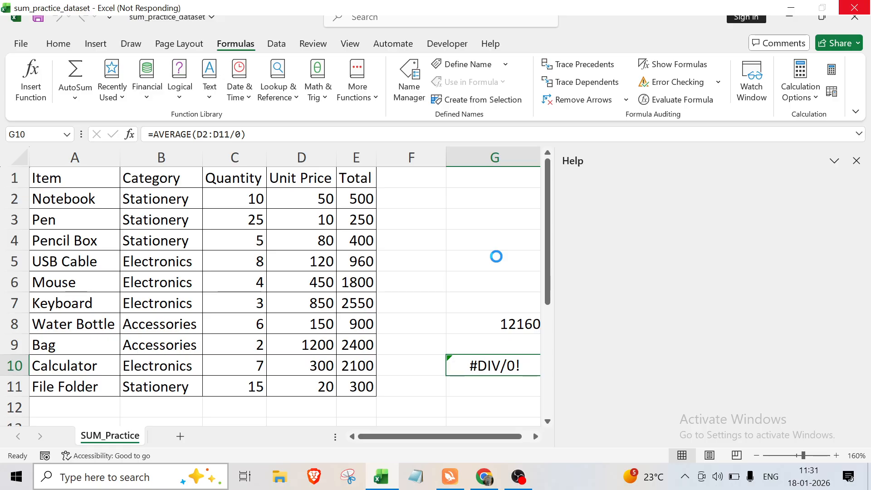
scroll(708, 309, down, 1)
scroll(708, 308, up, 1)
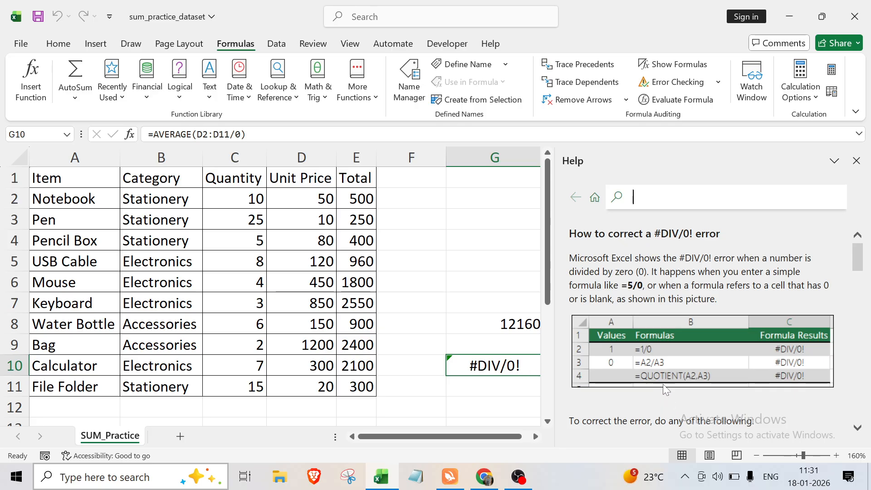
scroll(663, 397, down, 2)
scroll(673, 382, up, 2)
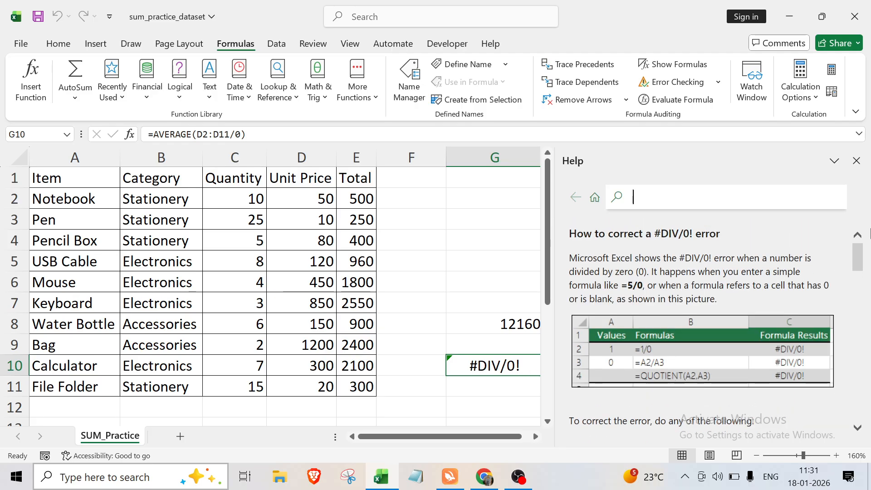
click(856, 161)
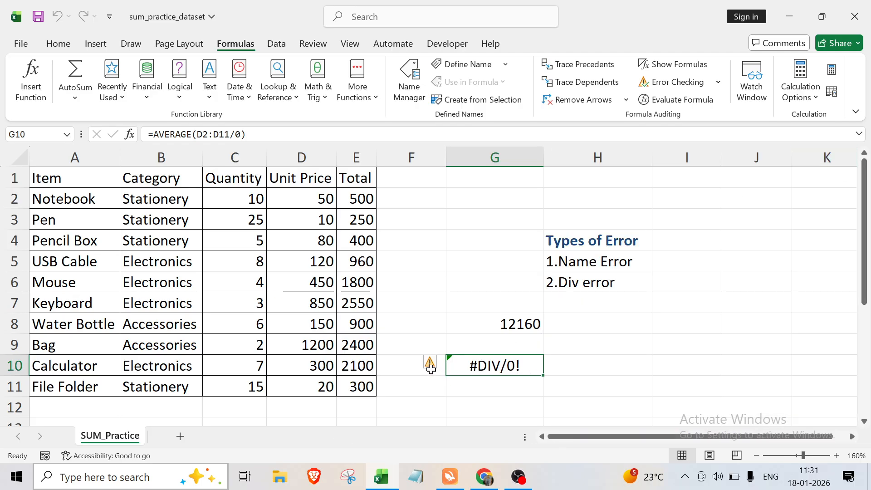
Fix the divide-by-zero error in G10 by changing its formula to =AVERAGE(D2:D11/1).
click(431, 367)
click(499, 365)
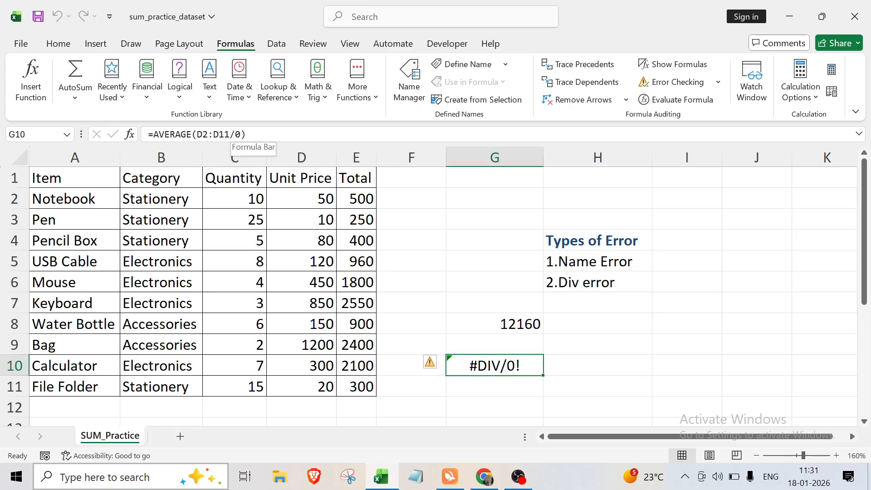
click(234, 134)
key(BackSpace)
text(1)
key(Return)
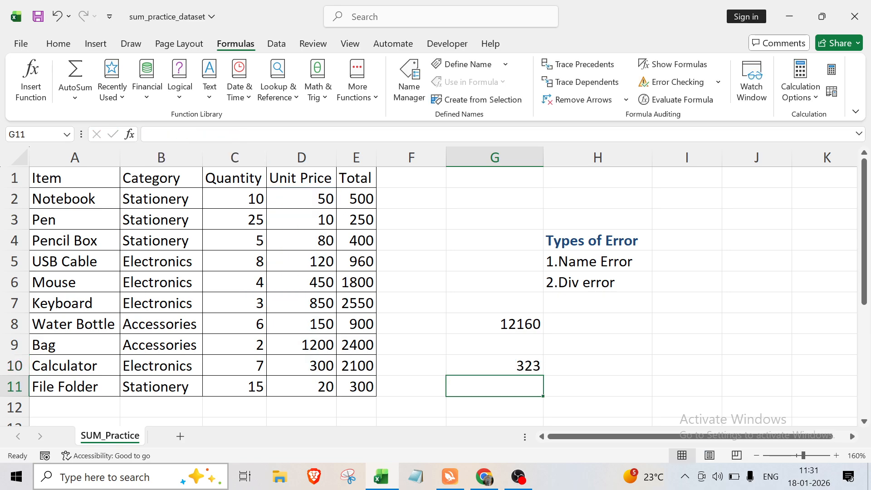
click(640, 388)
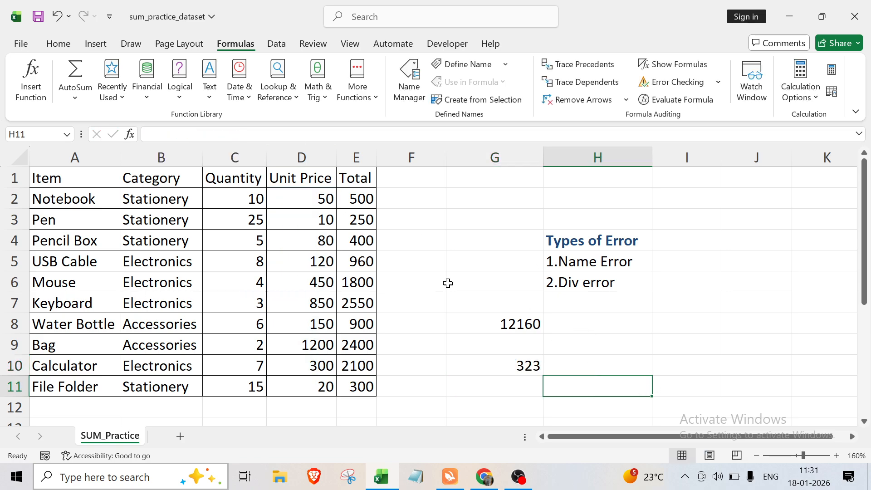
click(615, 347)
click(494, 324)
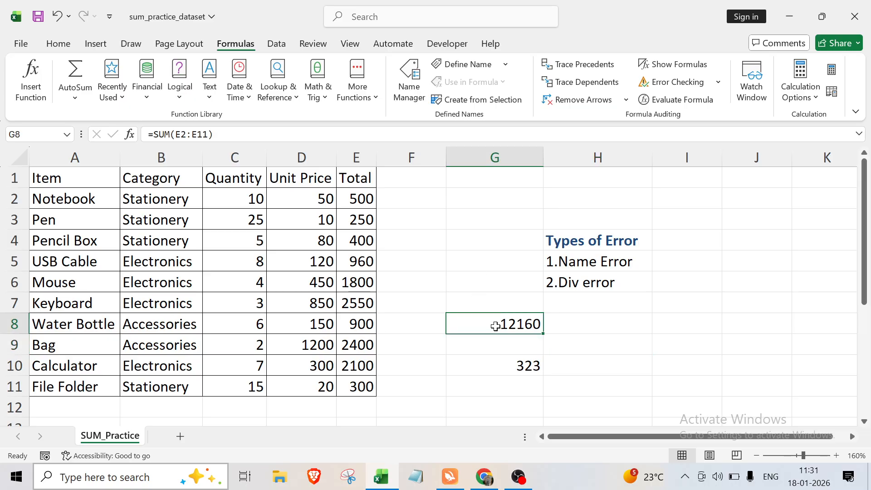
click(495, 208)
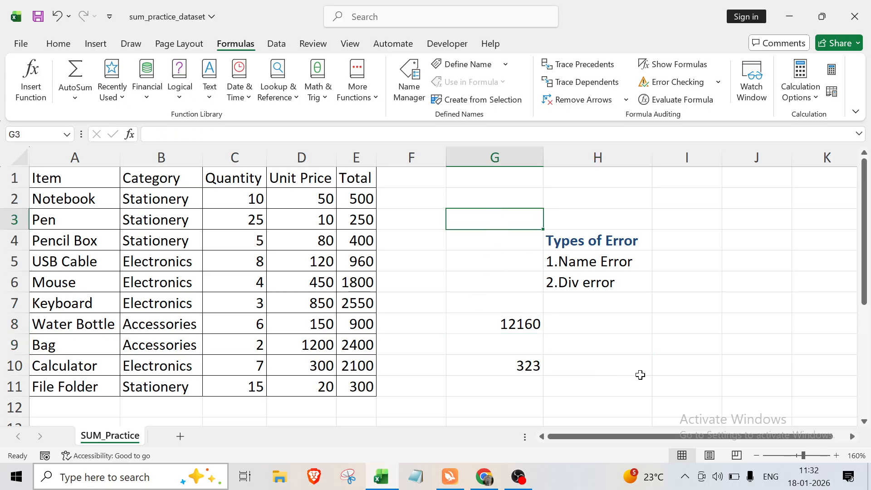
click(696, 369)
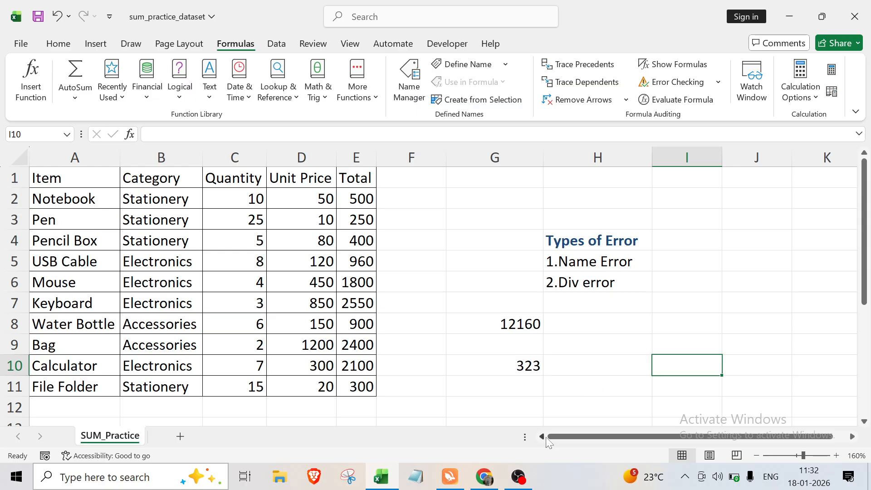
click(519, 477)
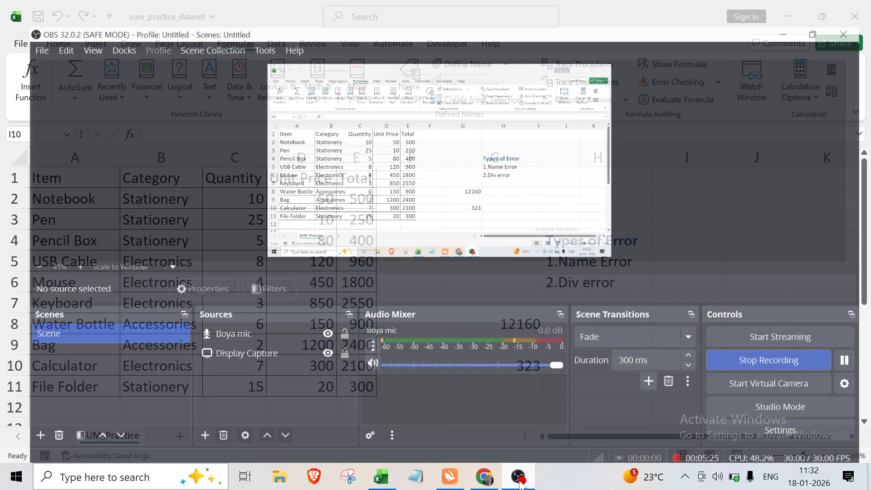